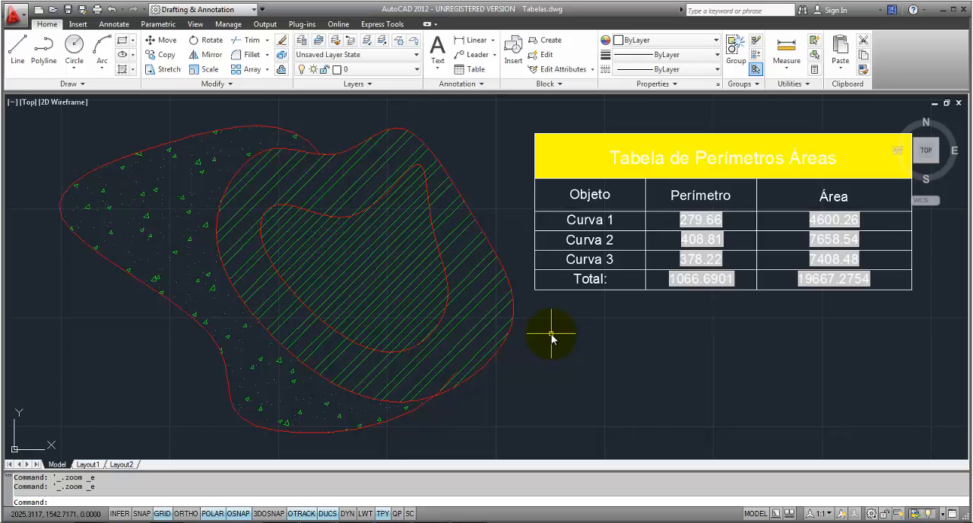
Step: Insert an empty row below the Total row of the perimeter and area table
middle_click_drag(560, 339, 499, 342)
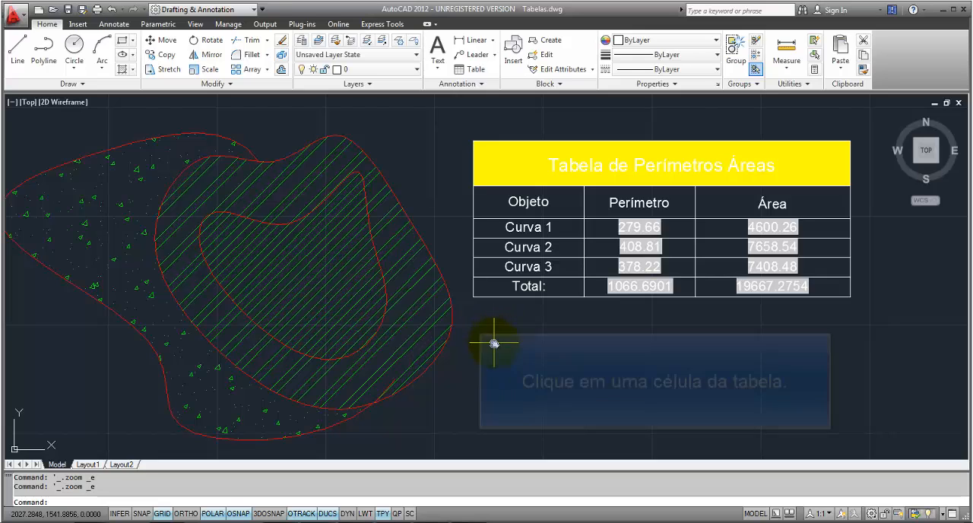
left_click(491, 291)
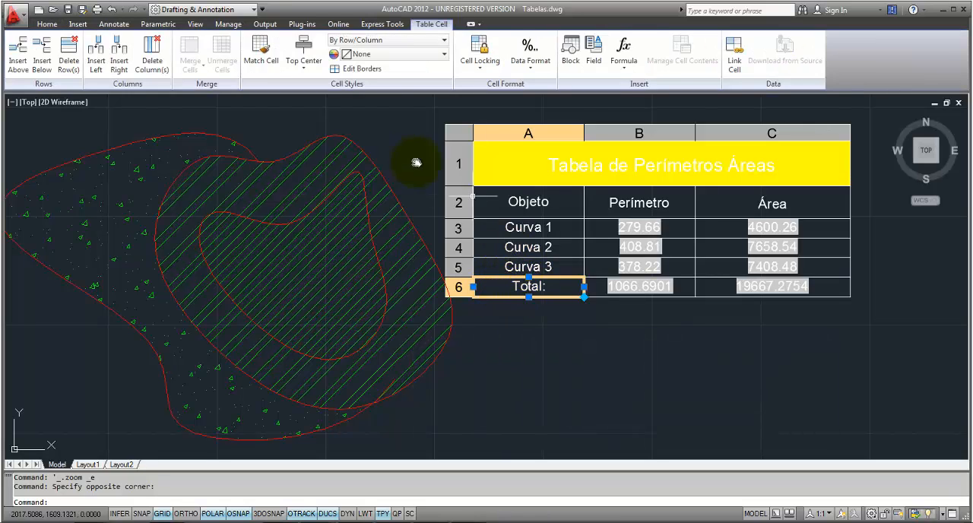
left_click(44, 70)
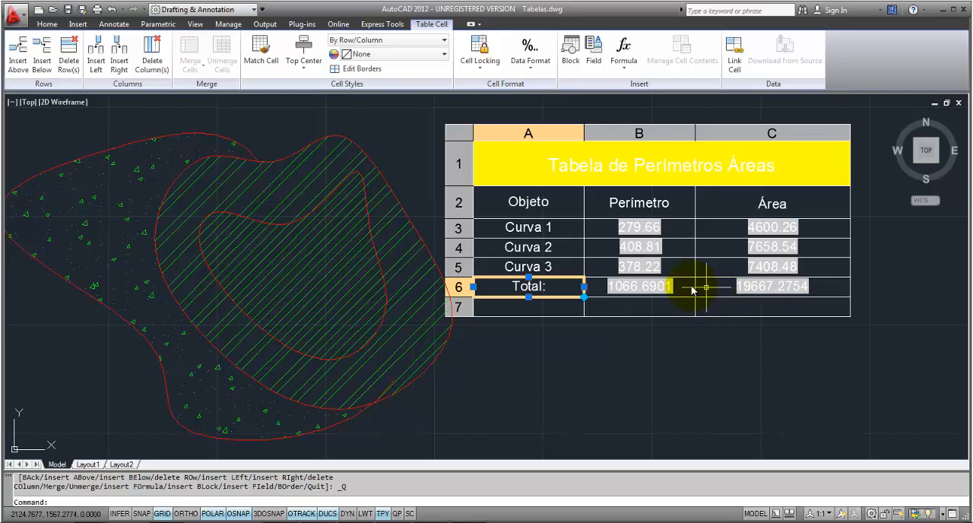
Step: Examine the perimeter cells of the three curves and the two total cells
left_click(659, 232)
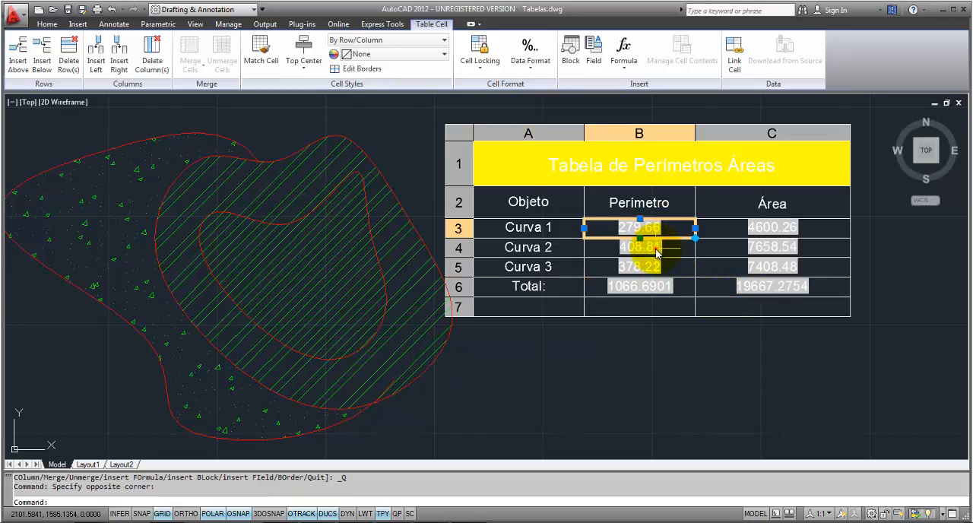
left_click(653, 247)
left_click(657, 269)
left_click(659, 286)
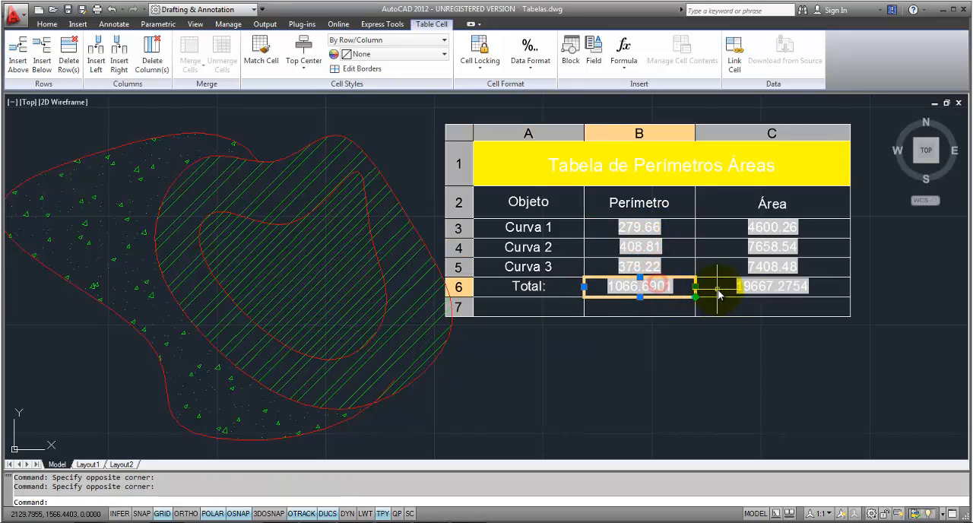
left_click(737, 289)
left_click(659, 231)
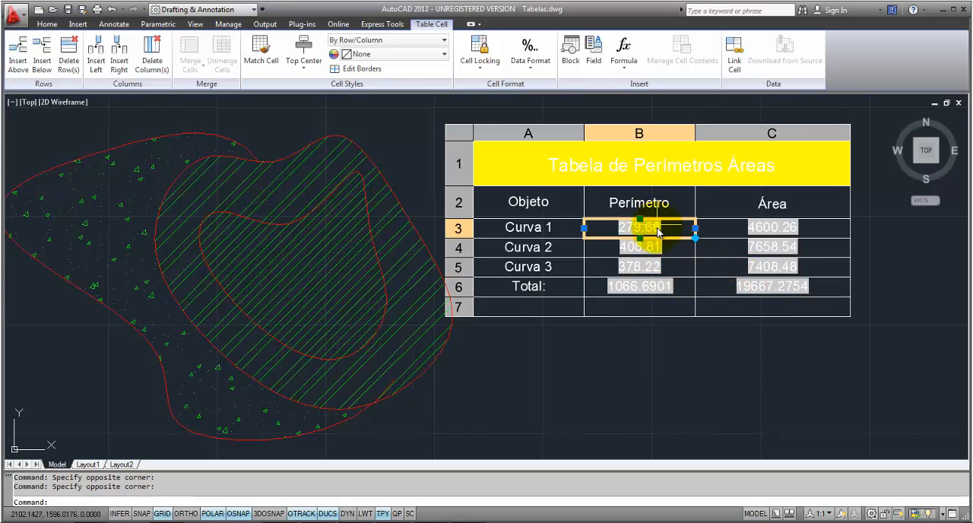
left_click(727, 232)
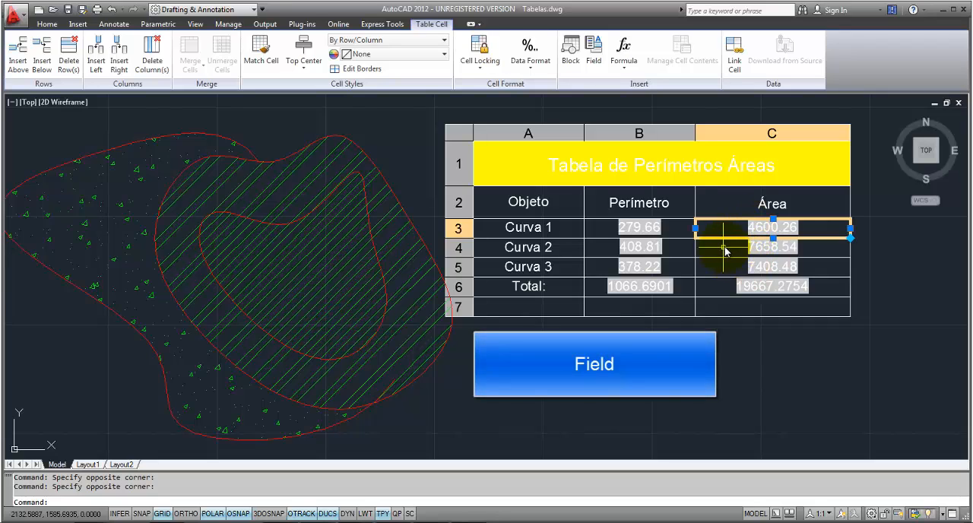
key("Delete")
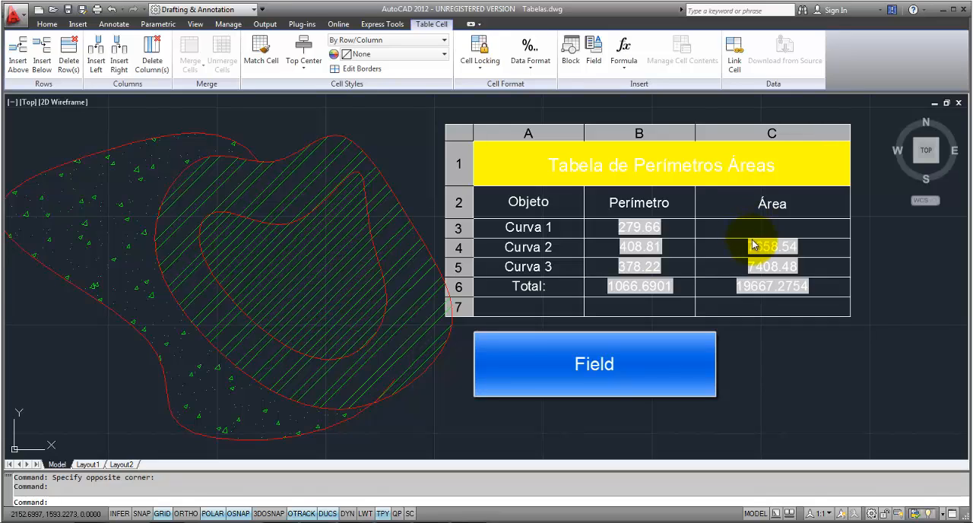
key("ctrl+z")
double_click(701, 232)
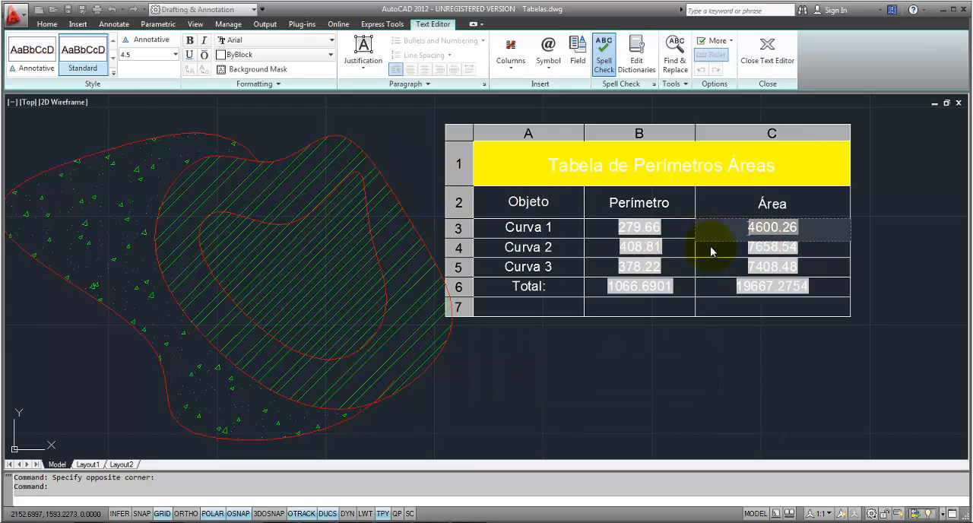
key("Escape")
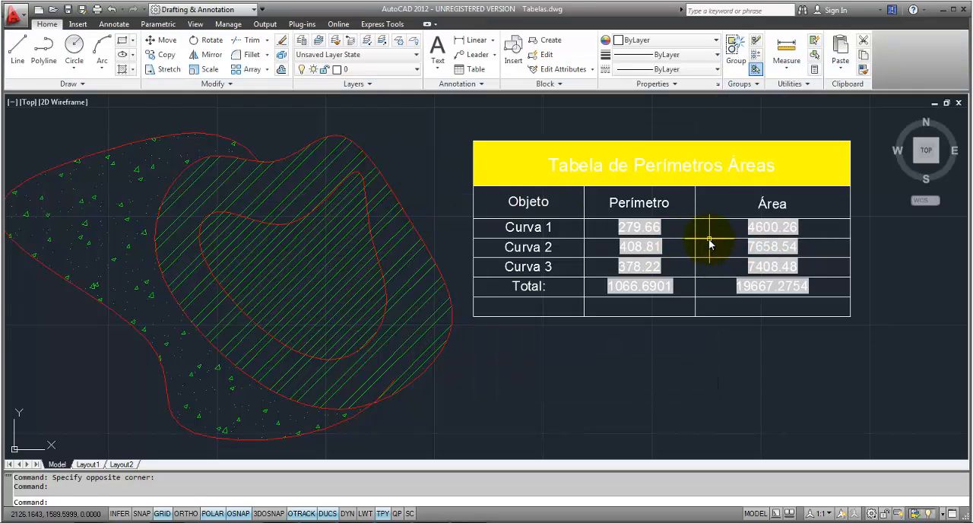
Step: Start an Object field from the Objects category in the new row's area cell and link it to the innermost curve
left_click(725, 308)
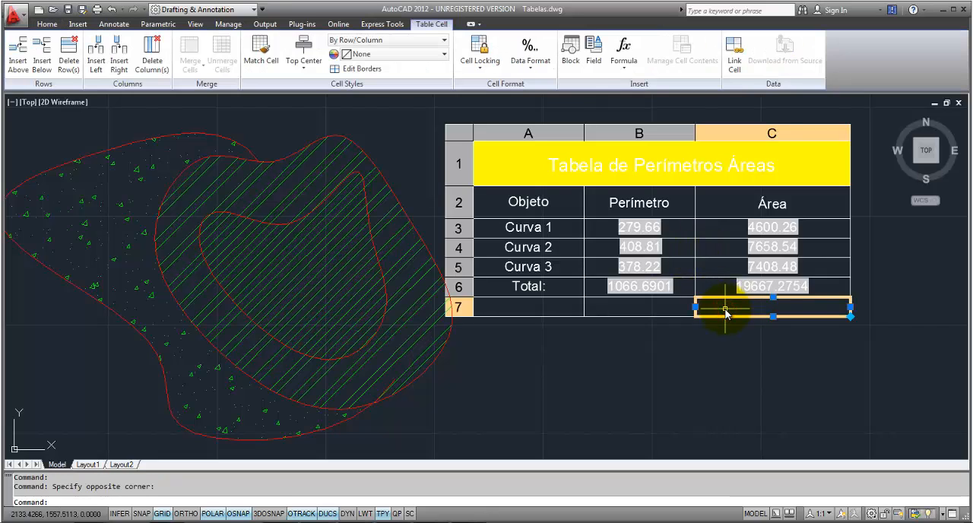
left_click(592, 55)
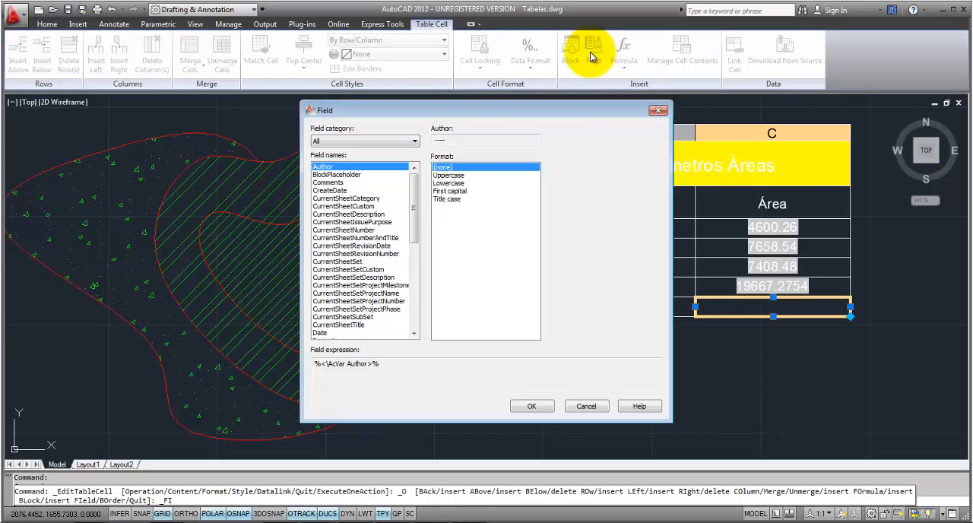
left_click(382, 142)
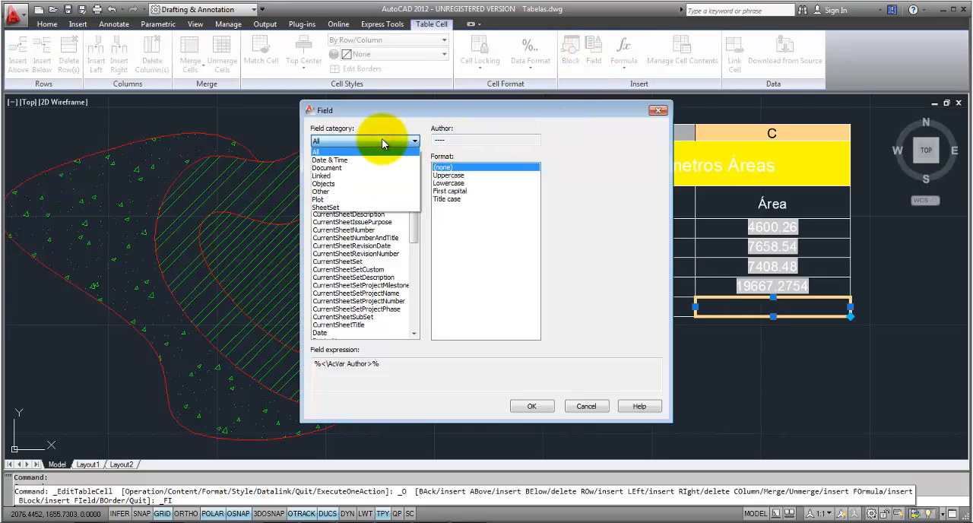
left_click(354, 183)
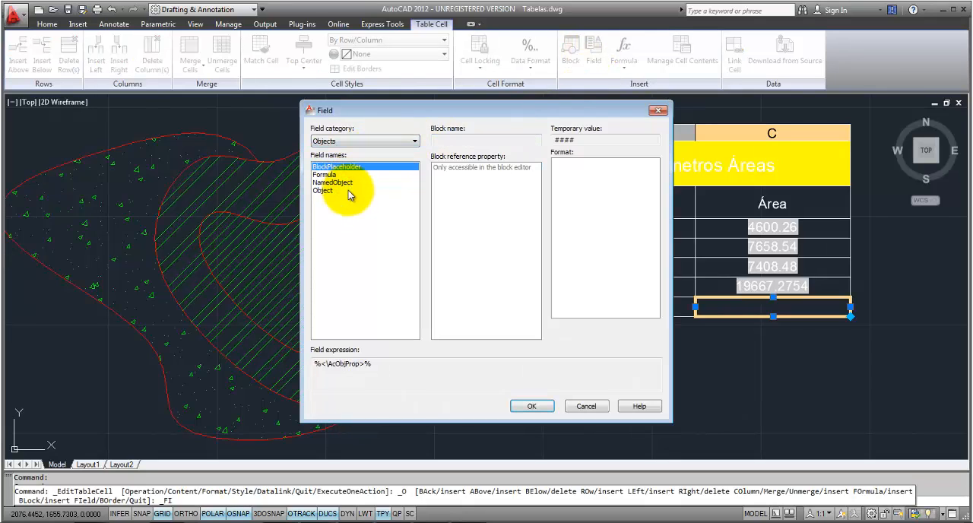
left_click(322, 191)
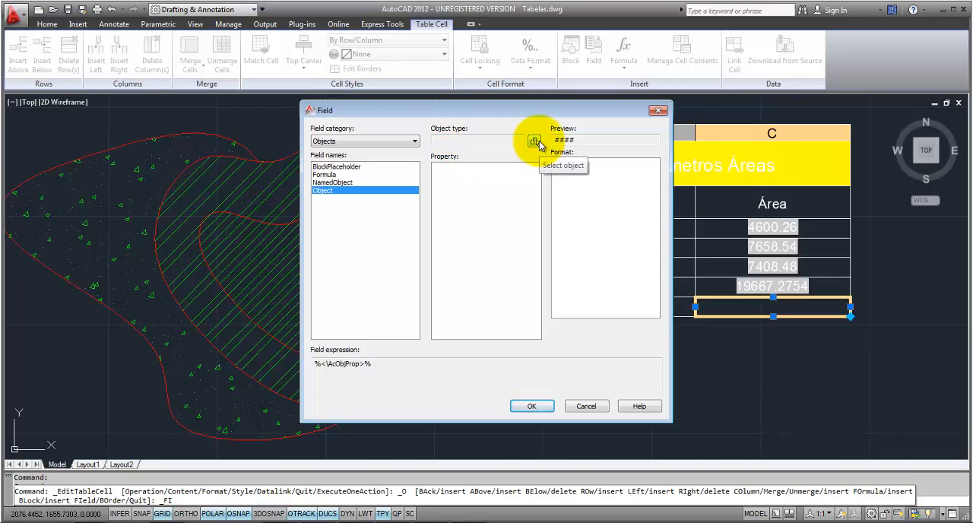
left_click(538, 142)
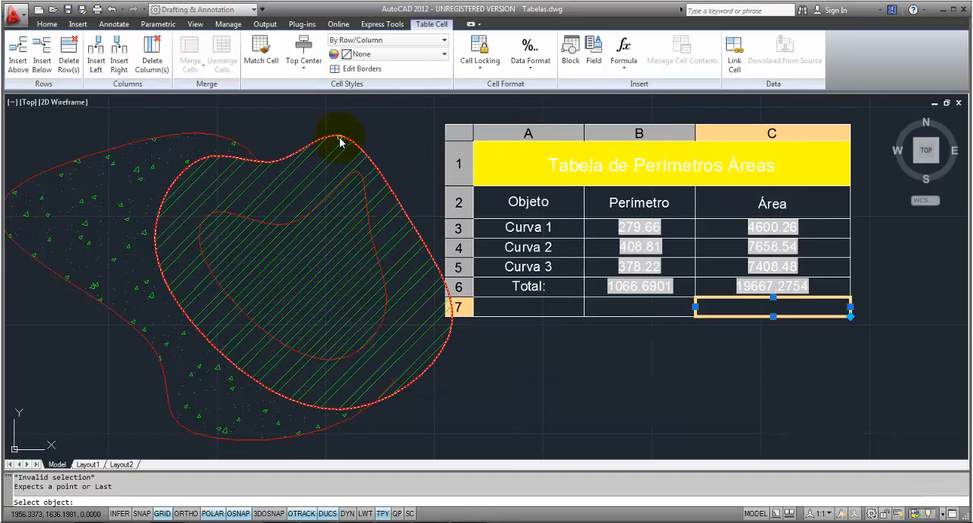
left_click(367, 196)
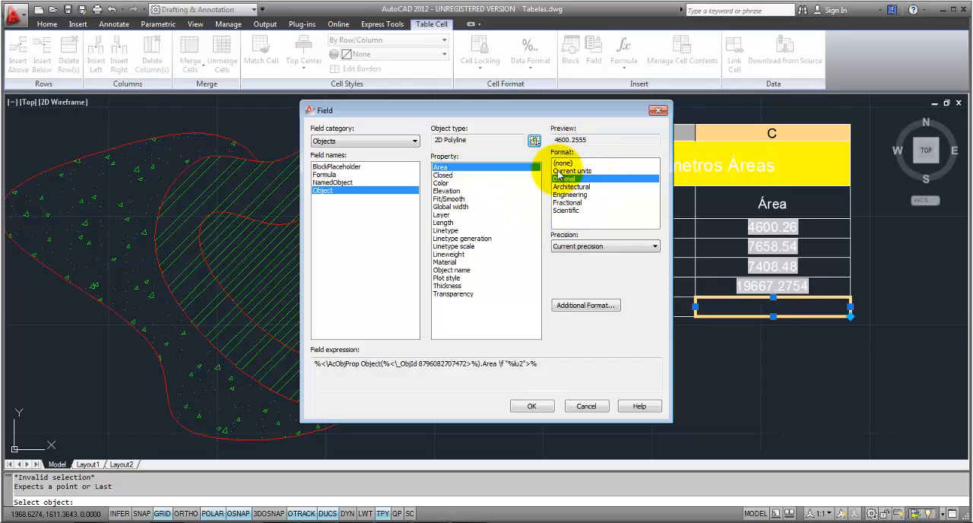
Step: Set the area field's precision to 0.00 in decimal format and insert it into the cell
left_click(605, 246)
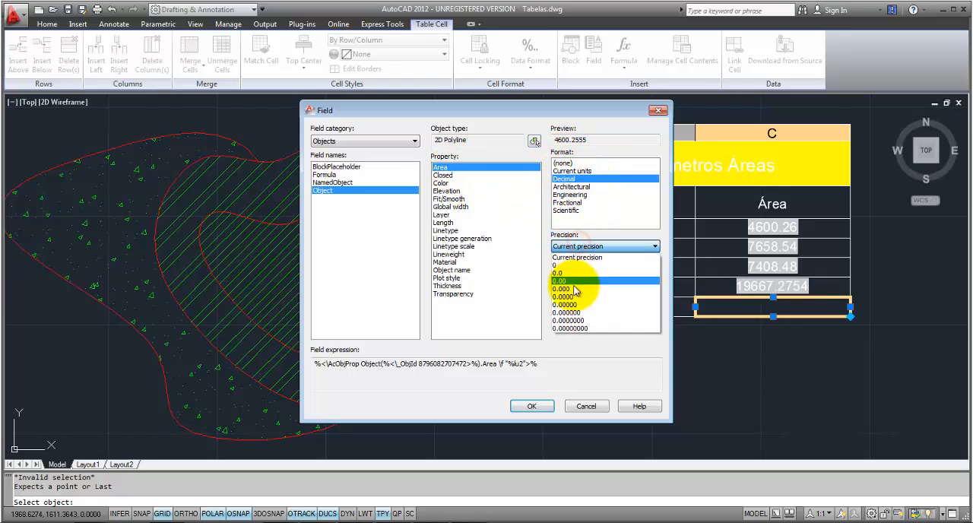
left_click(568, 278)
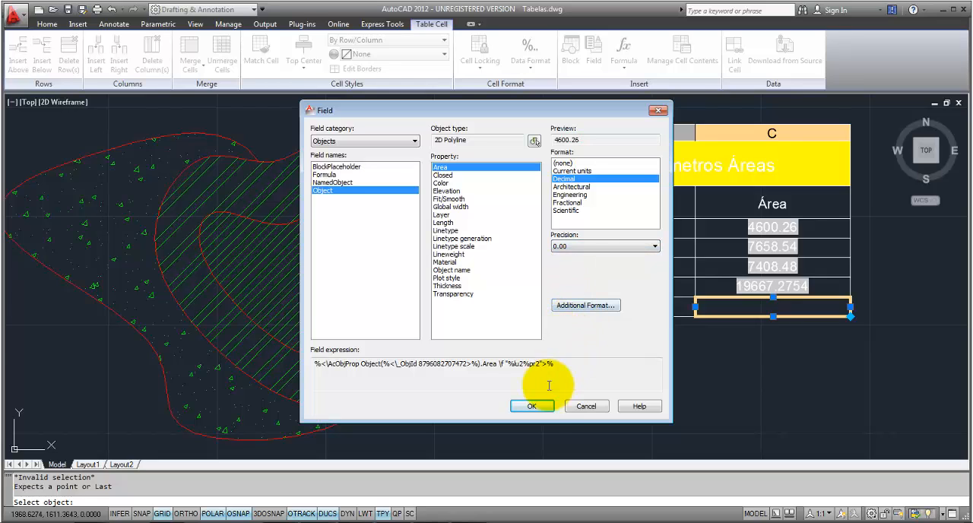
left_click(532, 406)
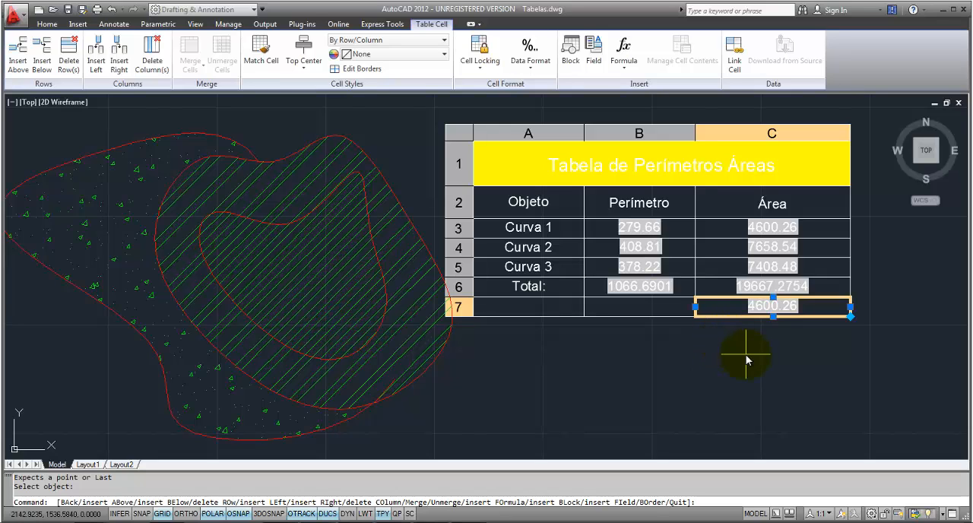
key("Escape")
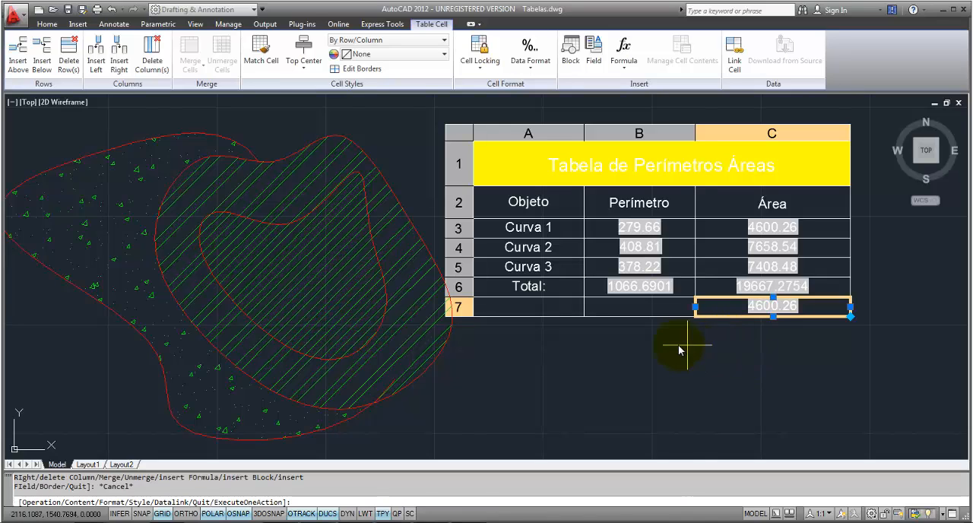
middle_click_drag(676, 347, 671, 347)
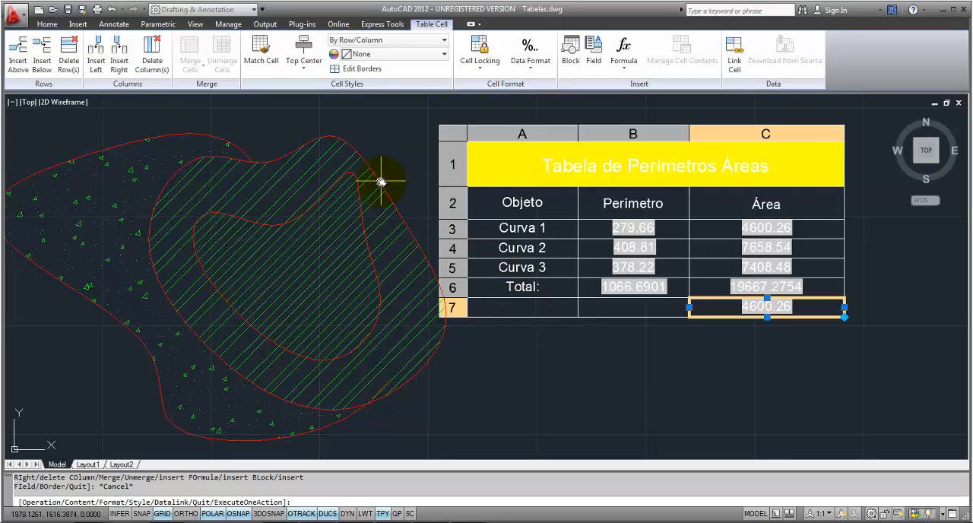
key("Return")
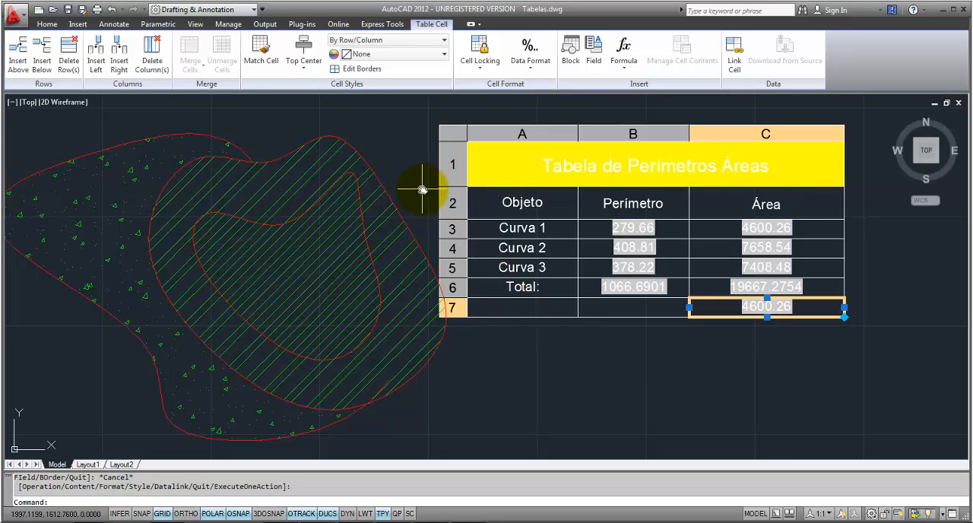
key("Escape")
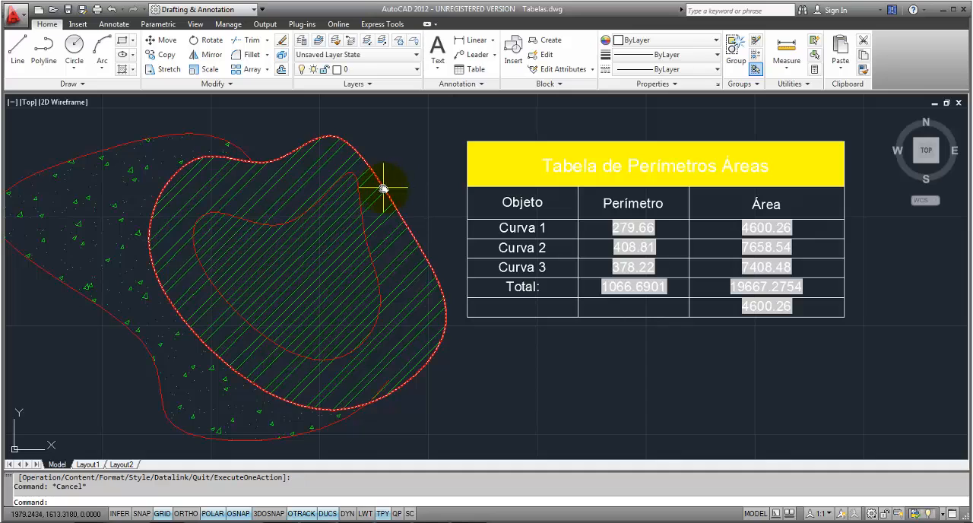
left_click(383, 187)
scroll(384, 187, "down", 1)
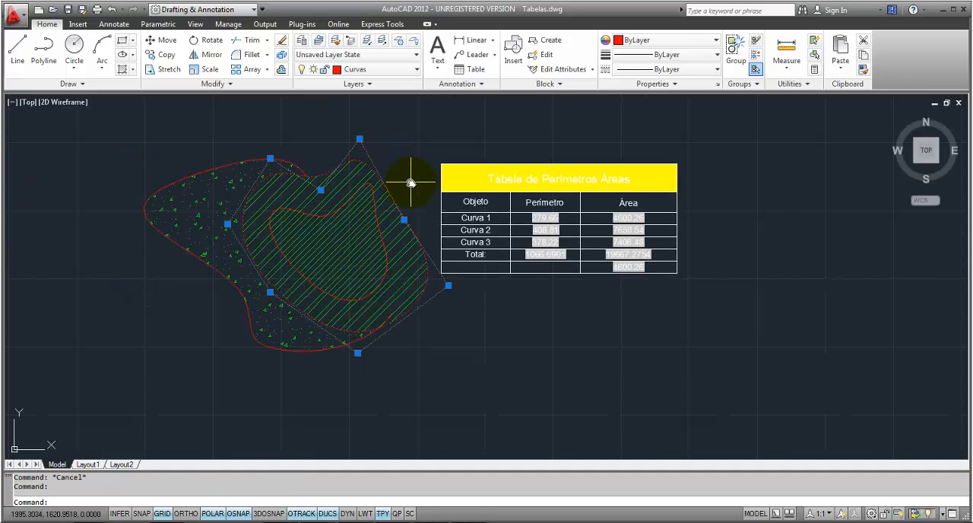
key("Escape")
Step: Move the table horizontally to the right, farther away from the hatched curves
type("m")
key("Return")
scroll(505, 152, "up", 1)
left_click(521, 145)
left_click(488, 179)
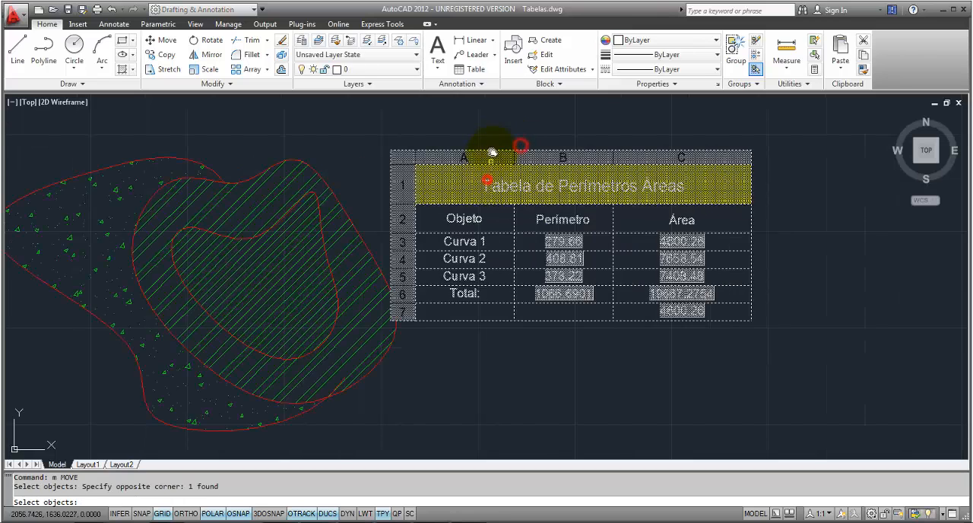
key("Return")
left_click(493, 145)
left_click(544, 145)
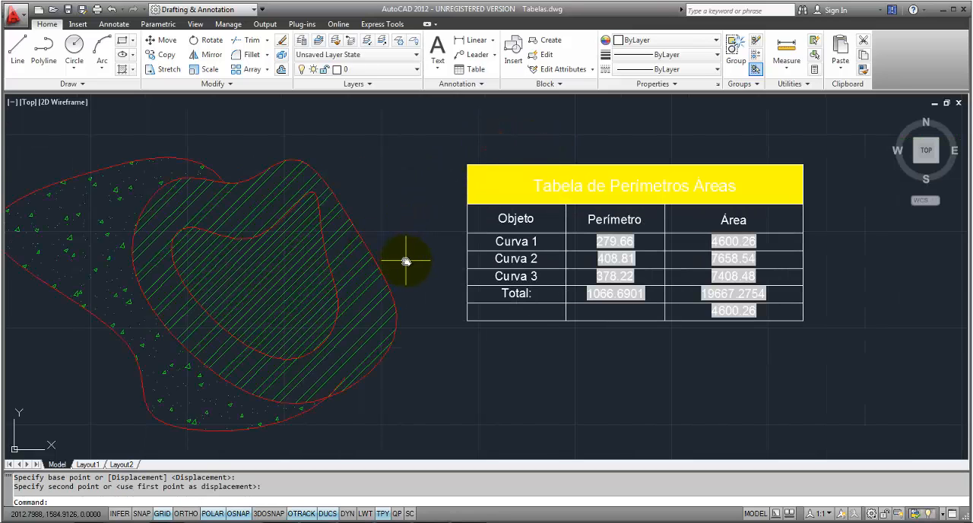
Step: Stretch the vertex on the right side of the line-hatched outer curve outward to the upper right, enlarging the shape
left_click(368, 247)
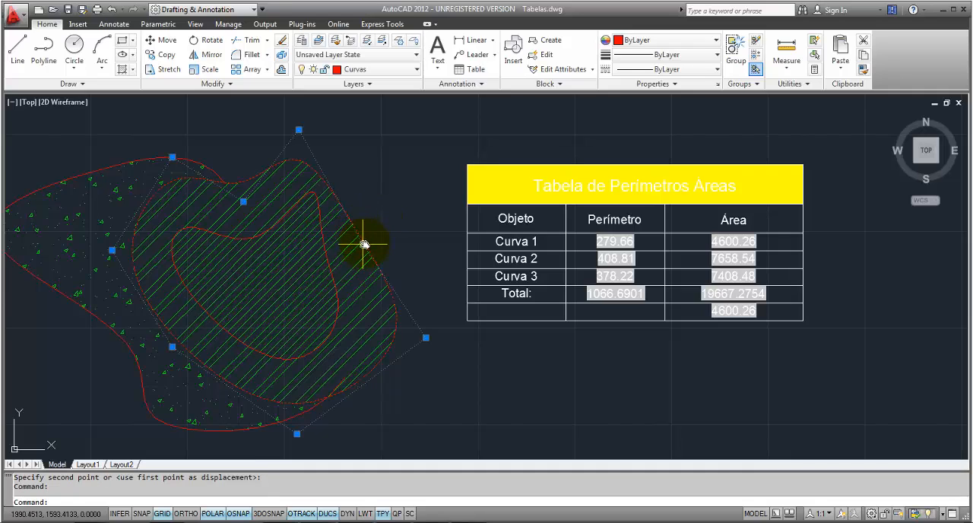
left_click(364, 244)
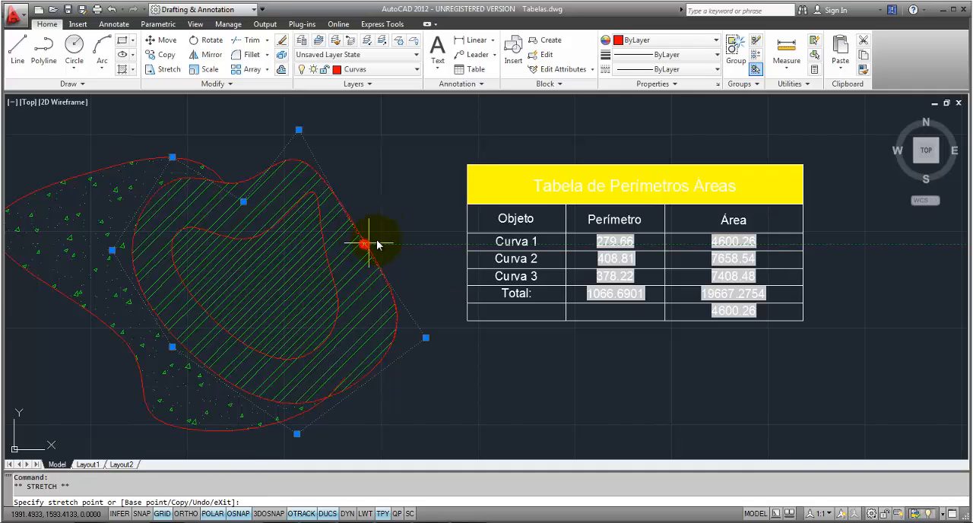
left_click(423, 203)
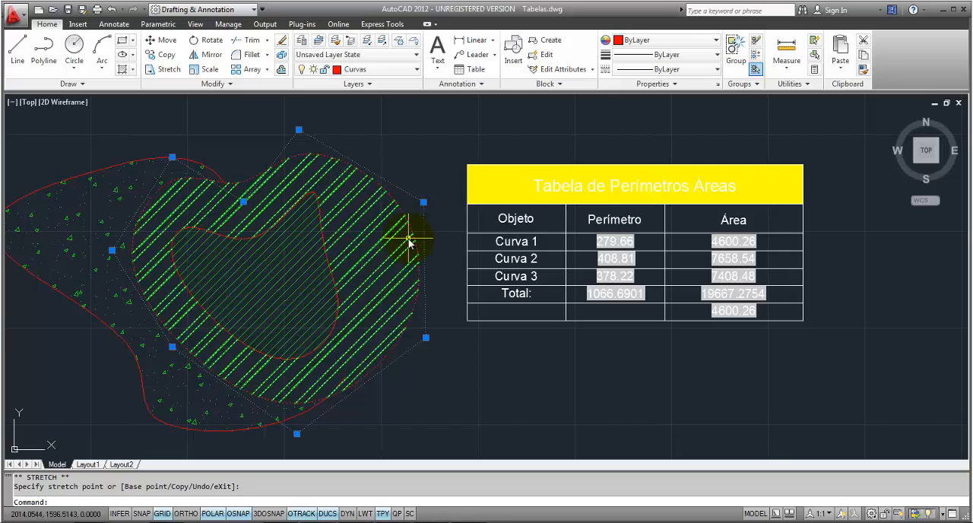
left_click(434, 186)
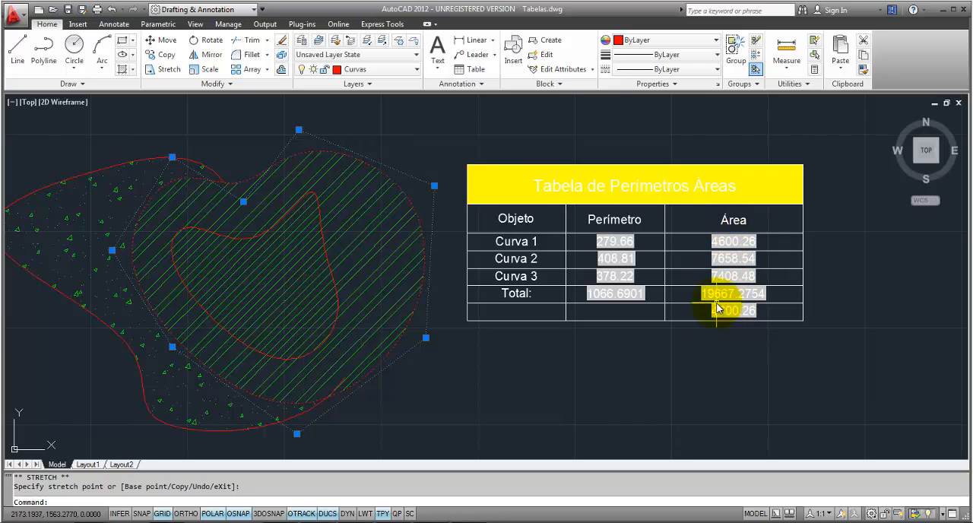
Step: Regenerate the drawing with REGEN to update the table's perimeter and area fields
type("rege")
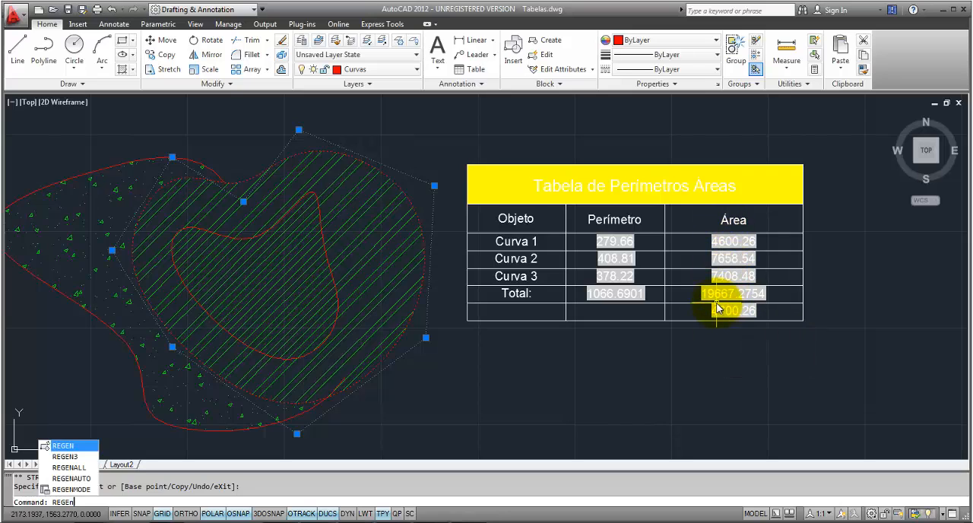
type("n")
key("Return")
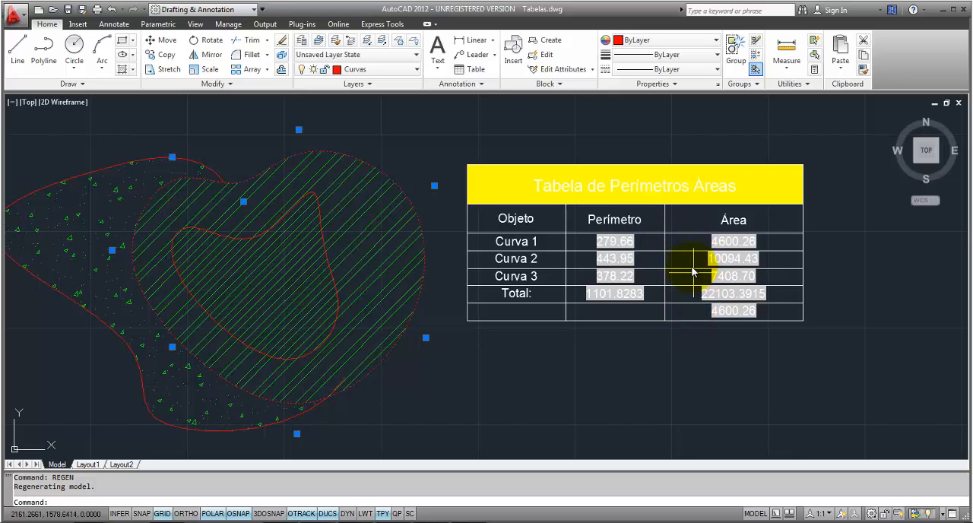
key("Escape")
left_click(720, 239)
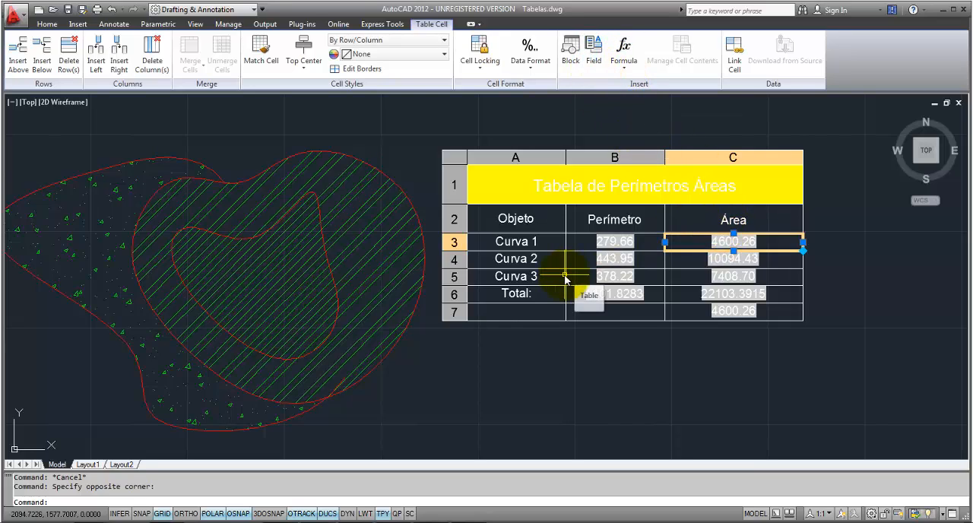
key("Escape")
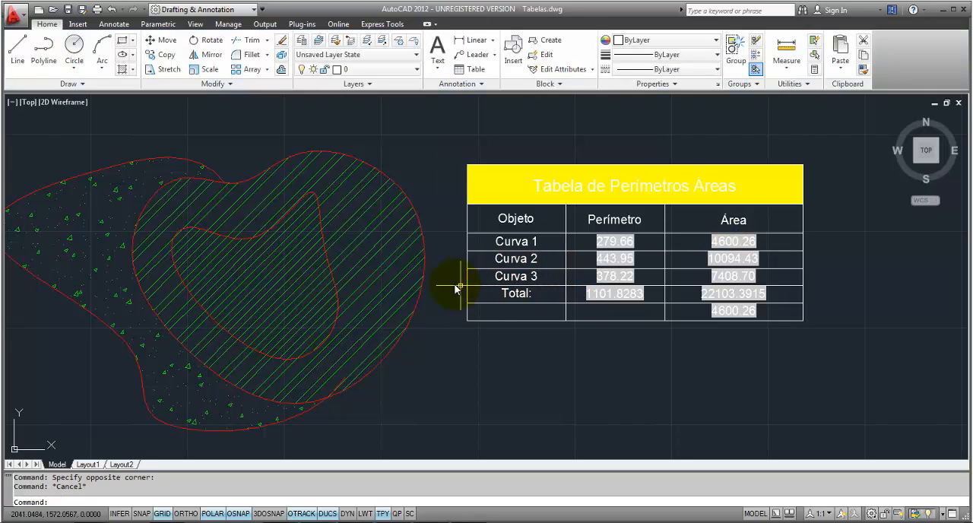
Step: Decurve the inner curve into straight segments with PEDIT and regenerate the drawing to update the table's fields
left_click(322, 227)
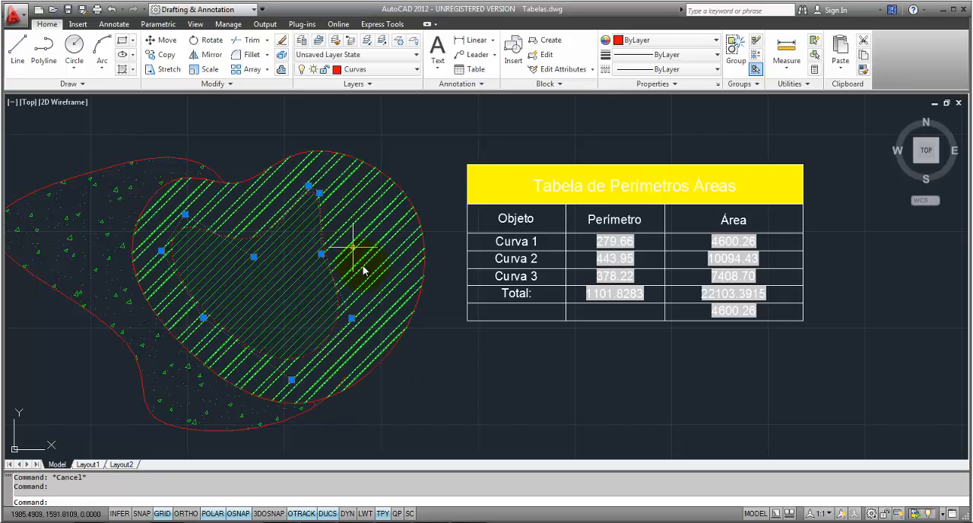
type("pe")
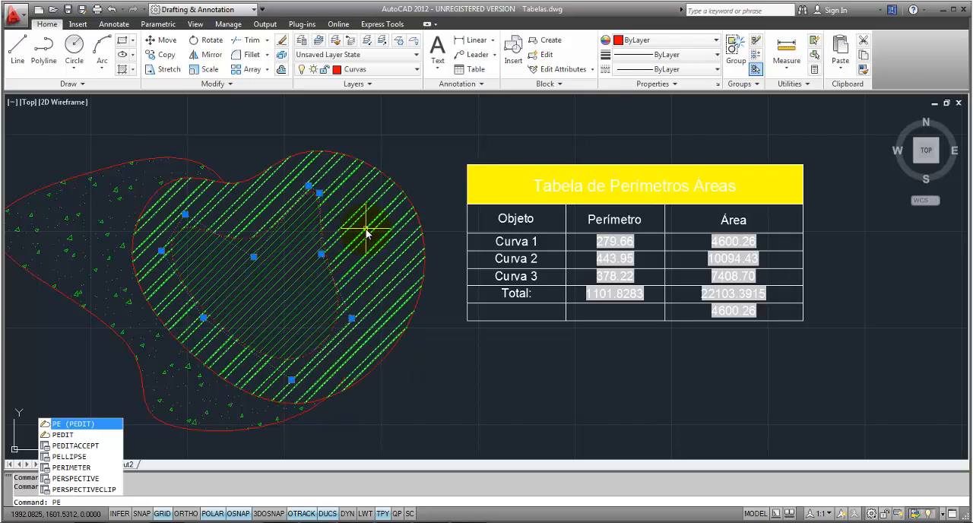
key("Return")
right_click(415, 161)
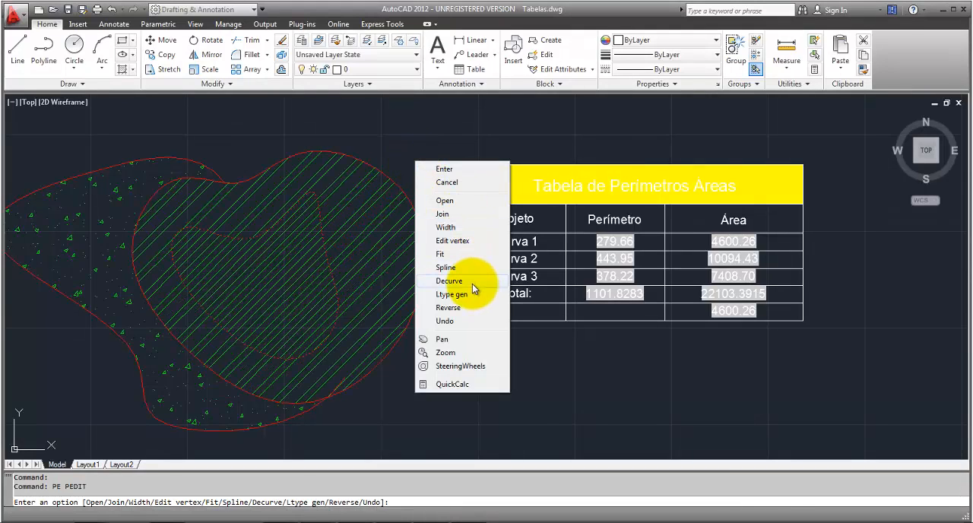
left_click(450, 280)
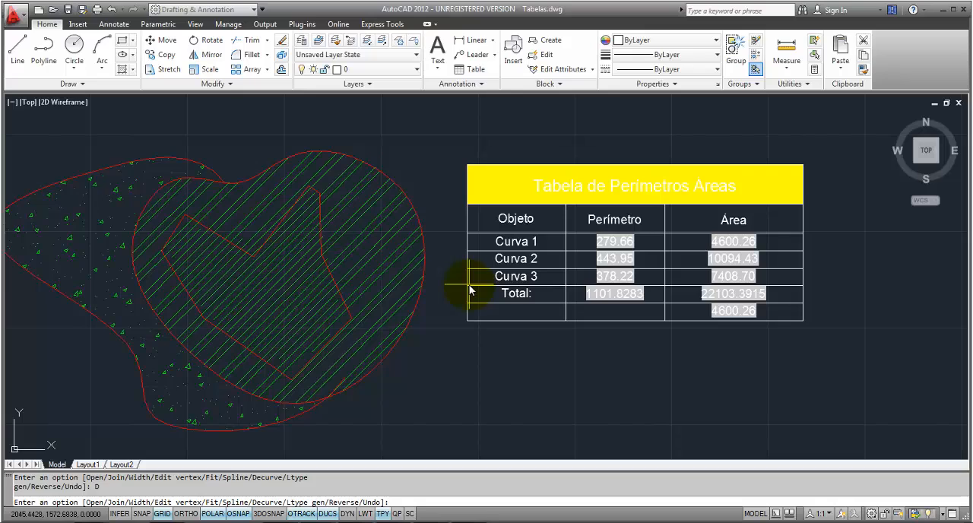
key("Return")
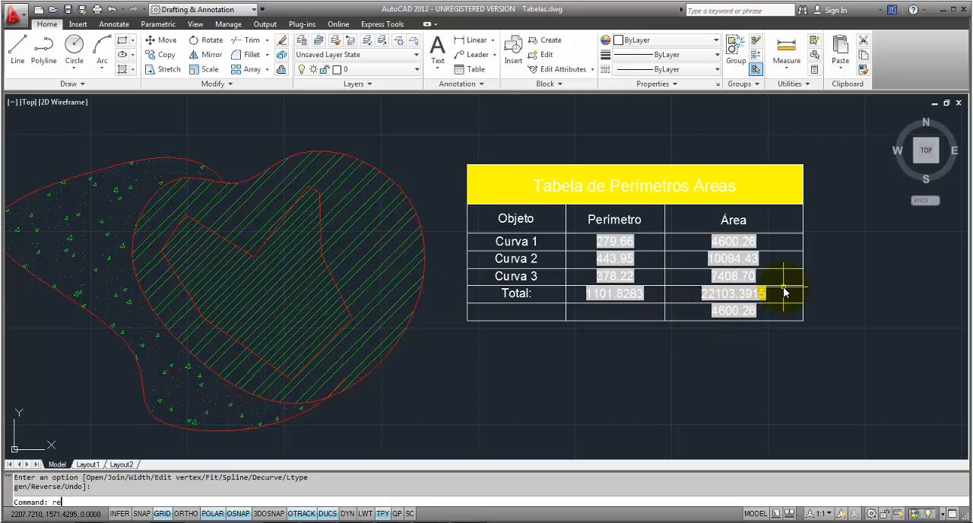
type("re")
key("Return")
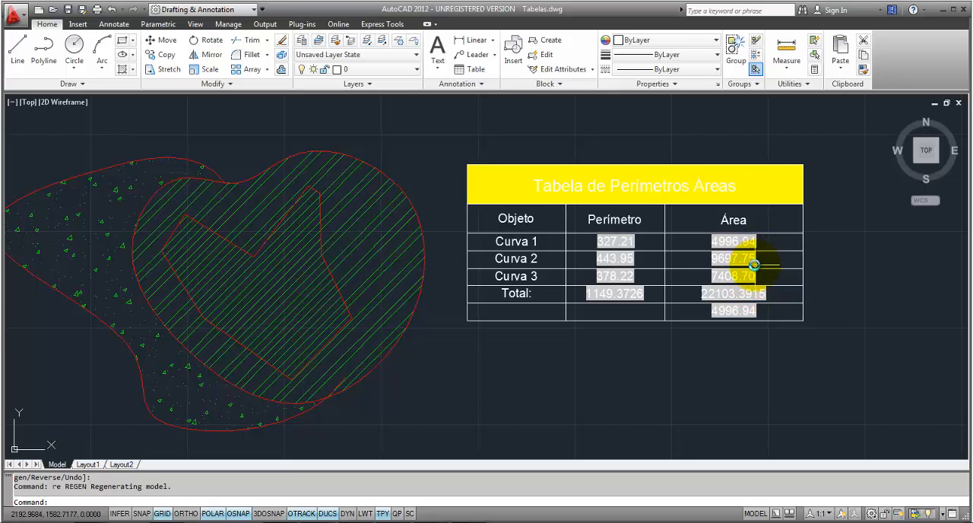
Step: Convert the straight-segmented inner polyline into a smooth curve using the Spline option of PEDIT
left_click(321, 239)
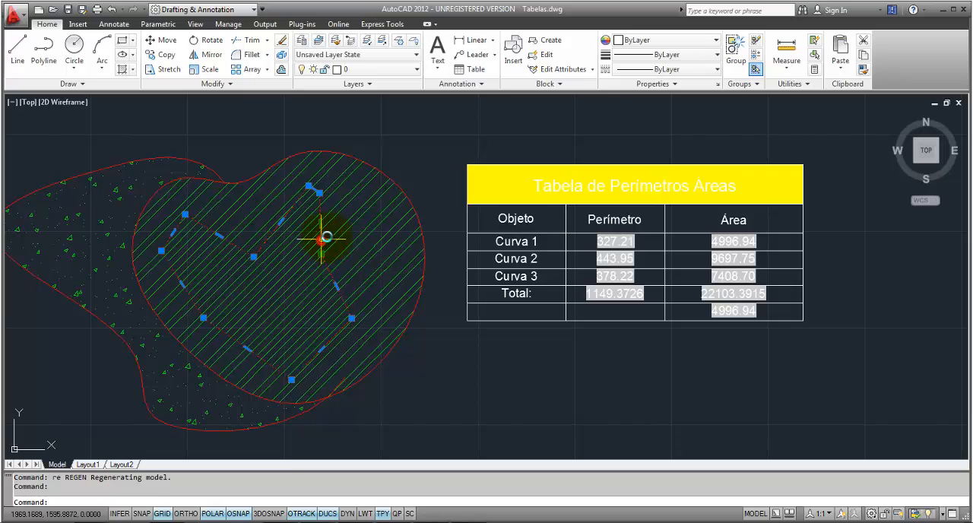
right_click(330, 231)
key("Escape")
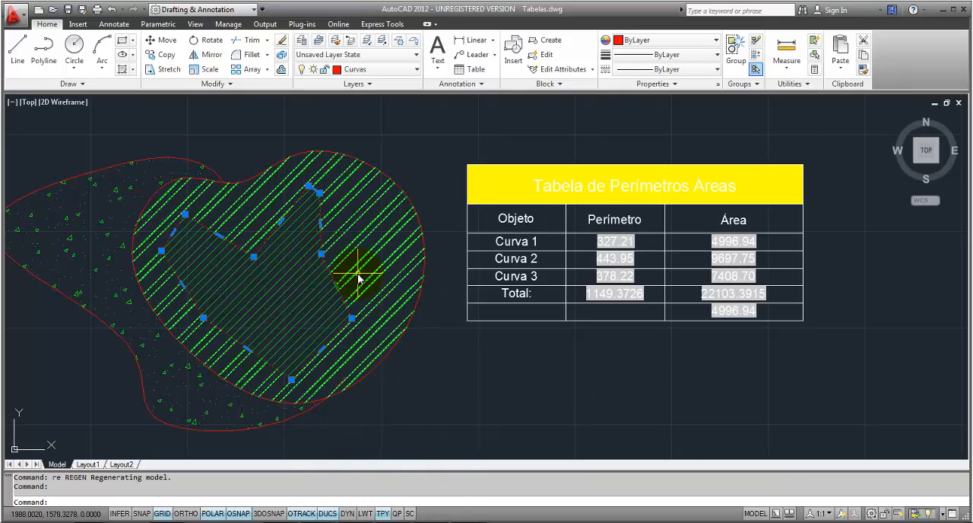
type("pe")
key("Return")
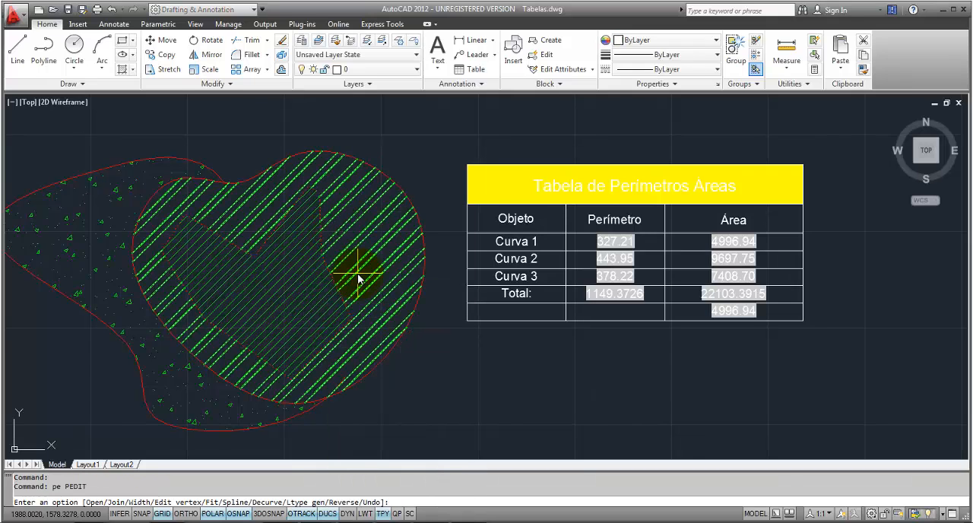
right_click(408, 165)
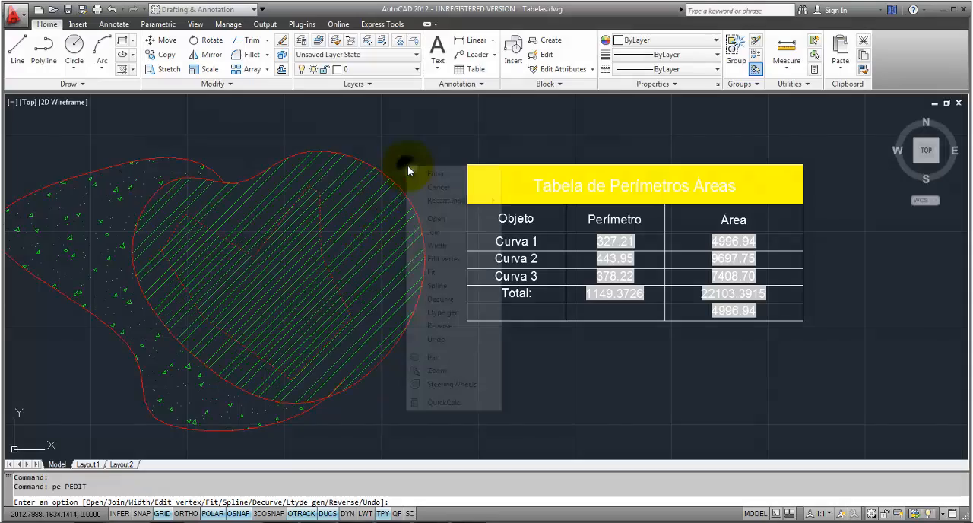
left_click(438, 285)
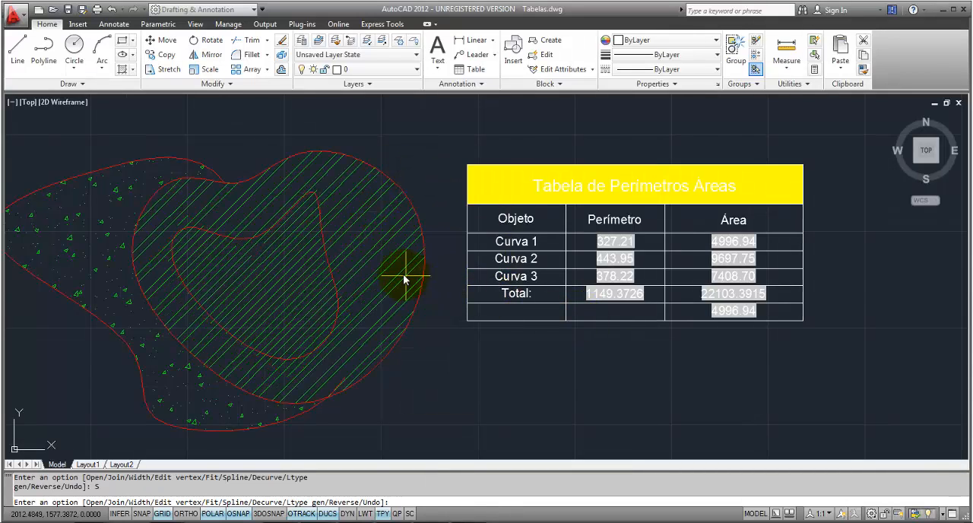
key("Return")
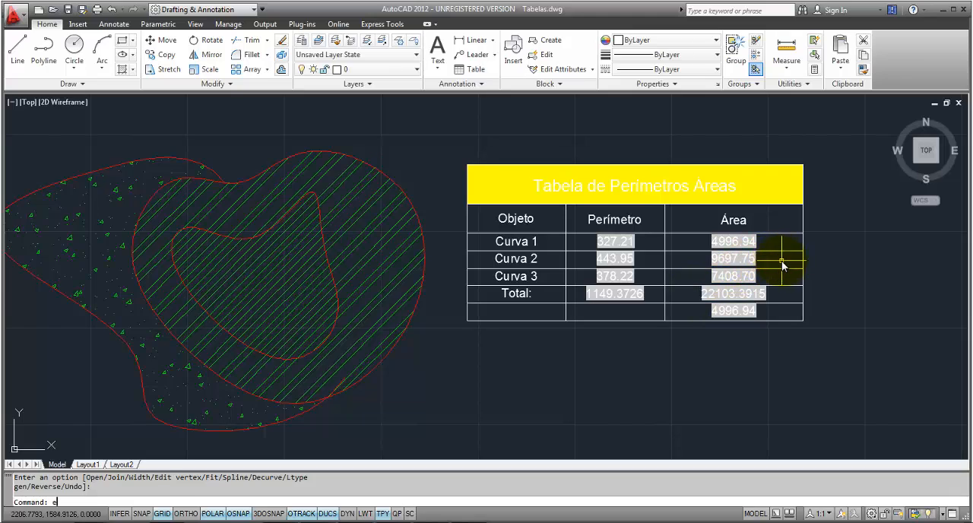
Step: Run REGEN to refresh the table's perimeter and area fields for the smoothed inner curve
type("e")
key("BackSpace")
type("regen")
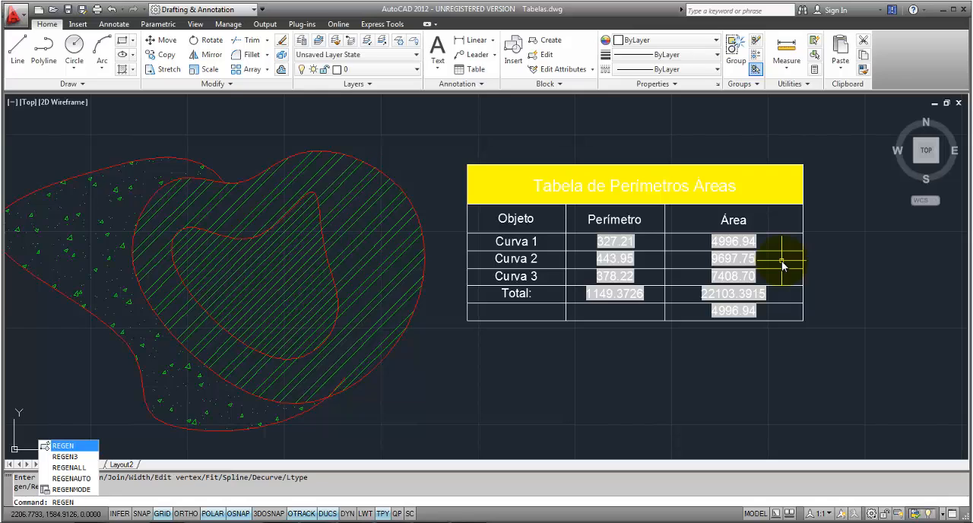
key("Return")
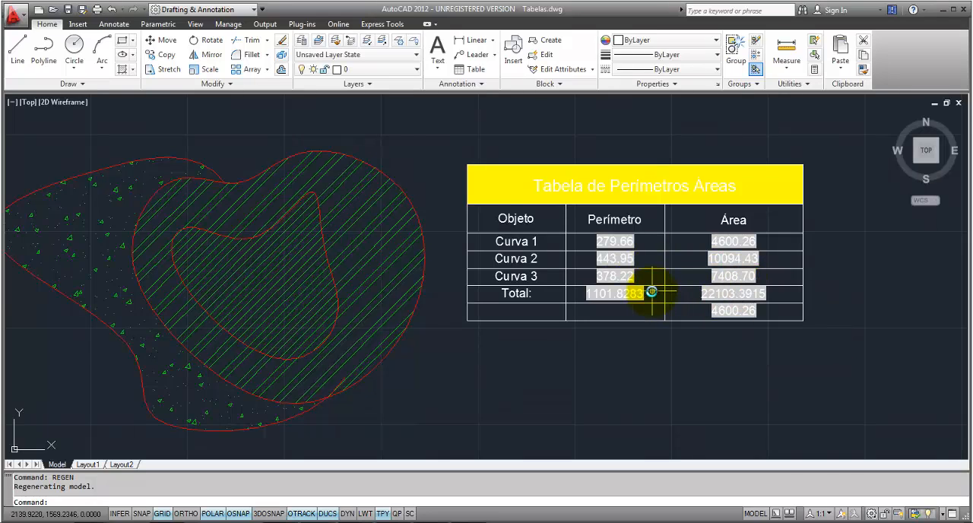
mouse_move(646, 297)
middle_mouse_down()
mouse_move(676, 294)
mouse_move(650, 268)
middle_mouse_up()
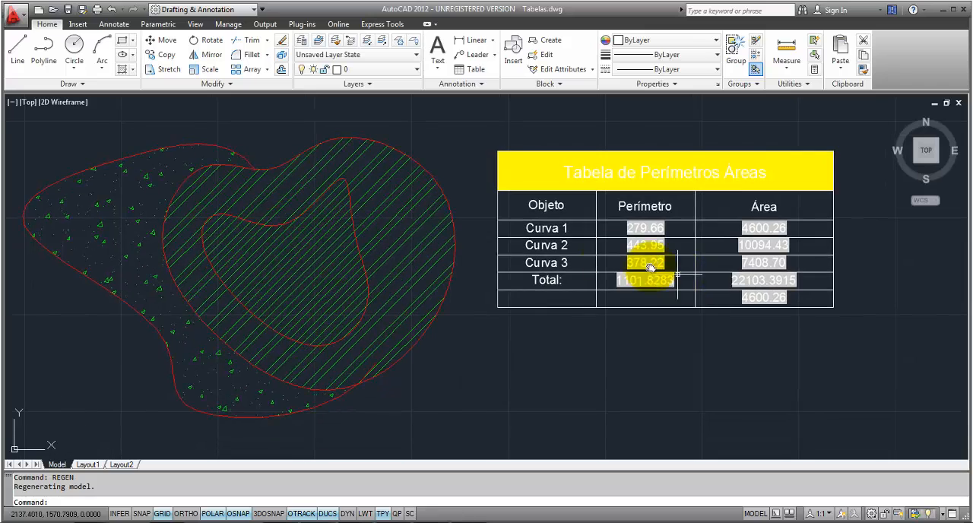
left_click(406, 216)
key("Escape")
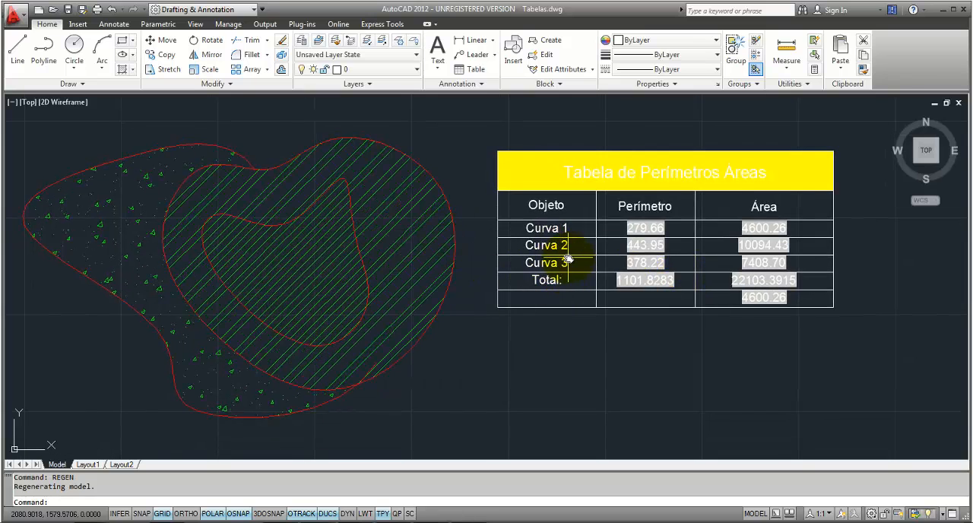
middle_click_drag(569, 257, 584, 242)
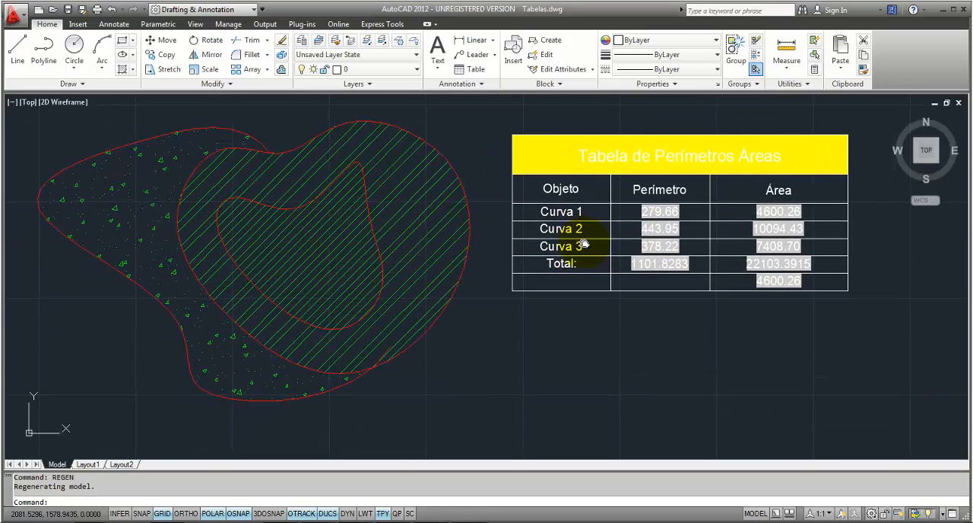
Step: Begin inserting a table from a data link and start creating a new Excel data link in the Data Link Manager
left_click(476, 69)
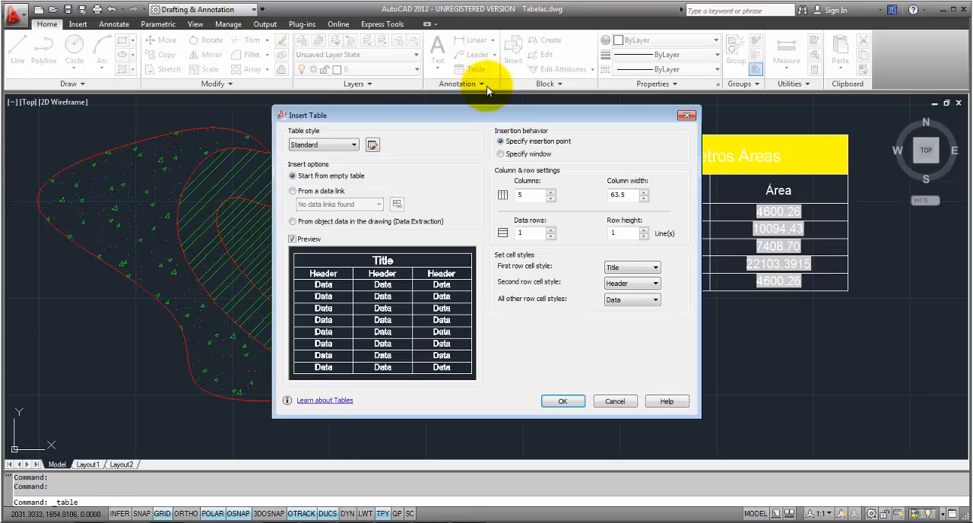
left_click(320, 223)
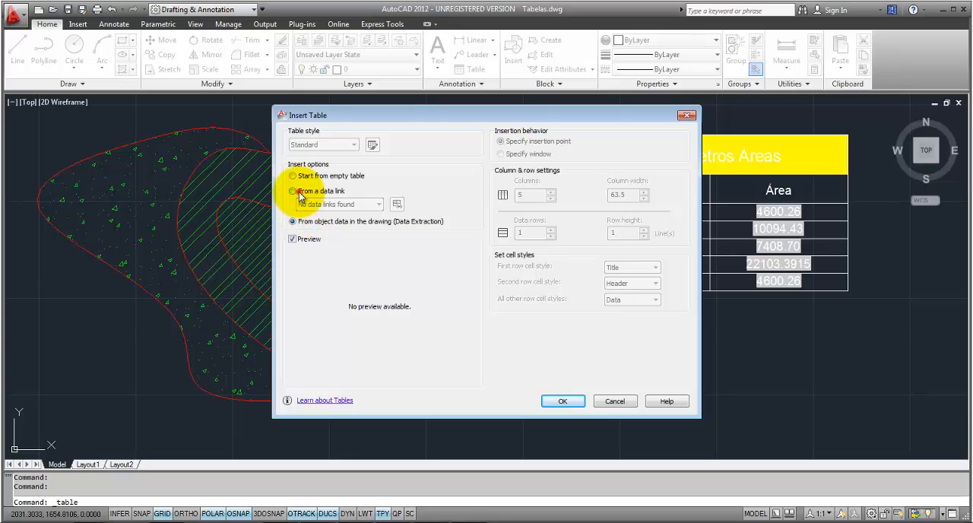
left_click(299, 195)
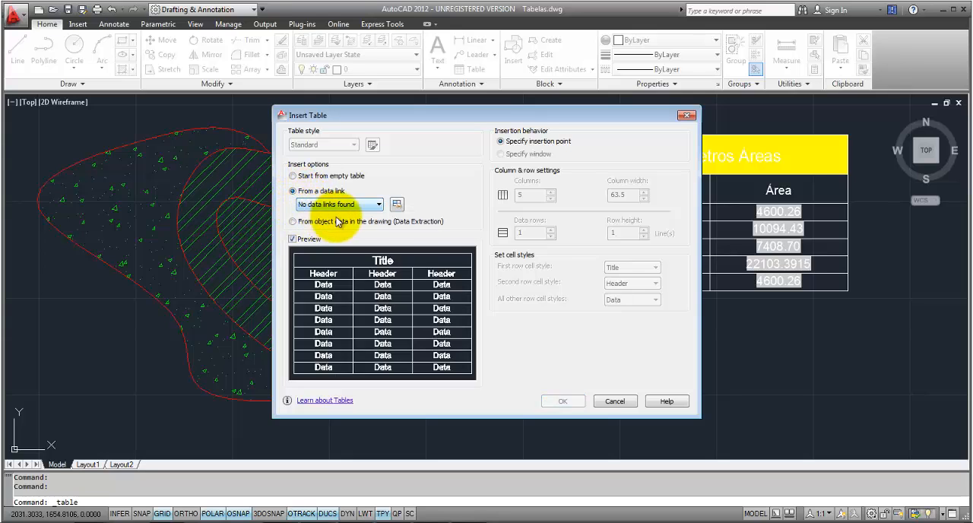
left_click(368, 204)
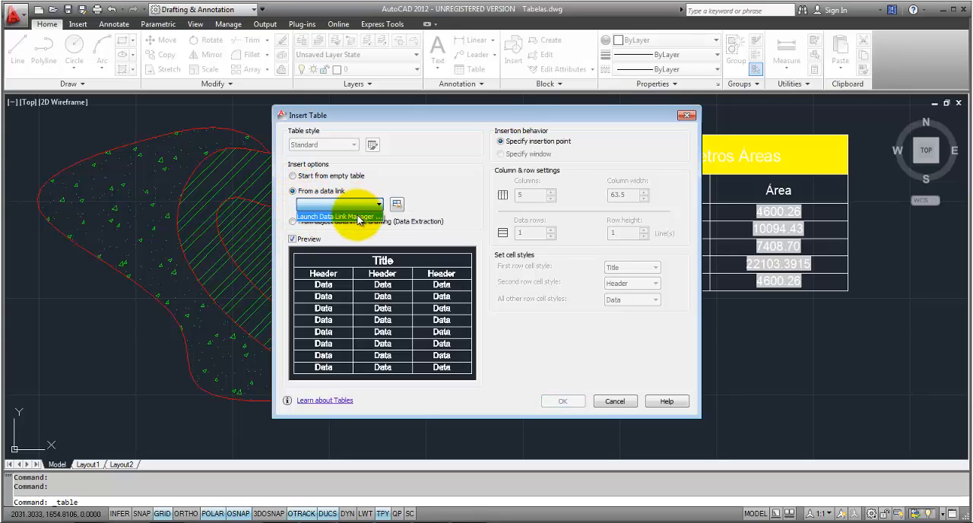
left_click(359, 218)
left_click(476, 188)
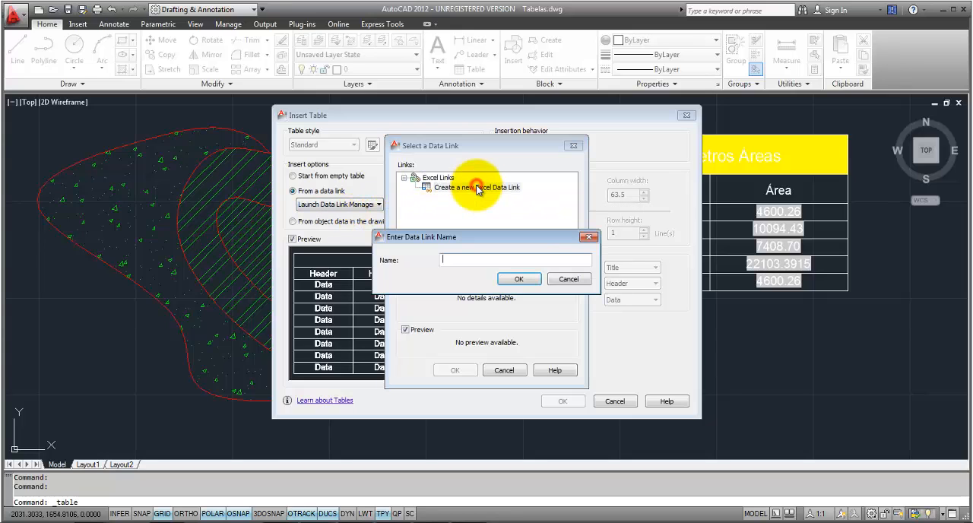